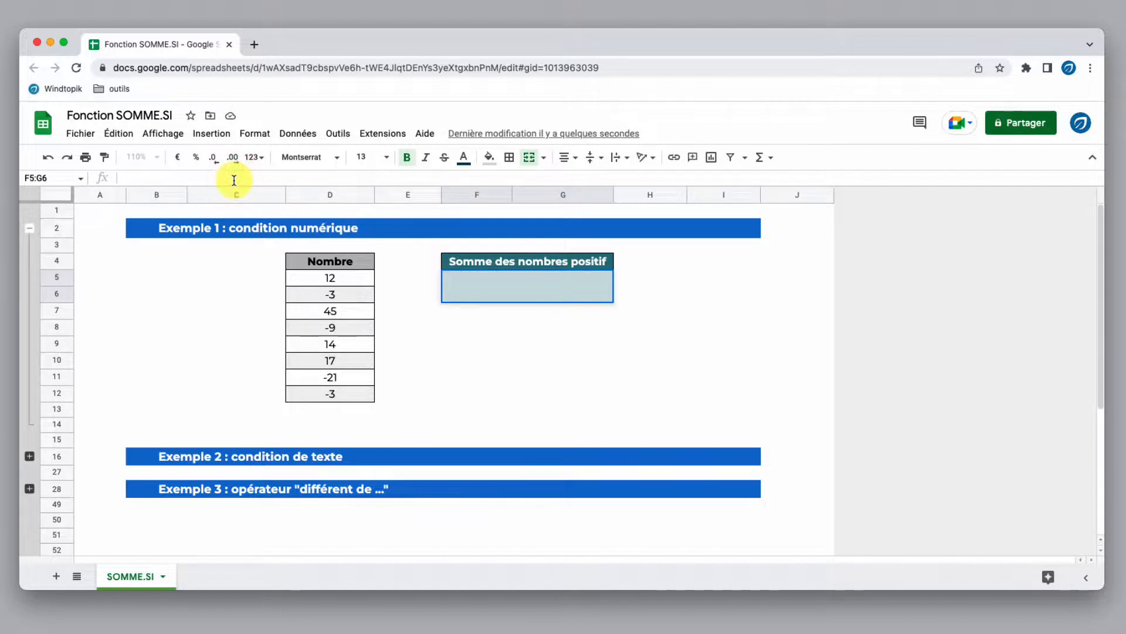
Enter =SOMME.SI(D5:D12;">=0") in the cell under "Somme des nombres positif"
{"action": "type", "text": "="}
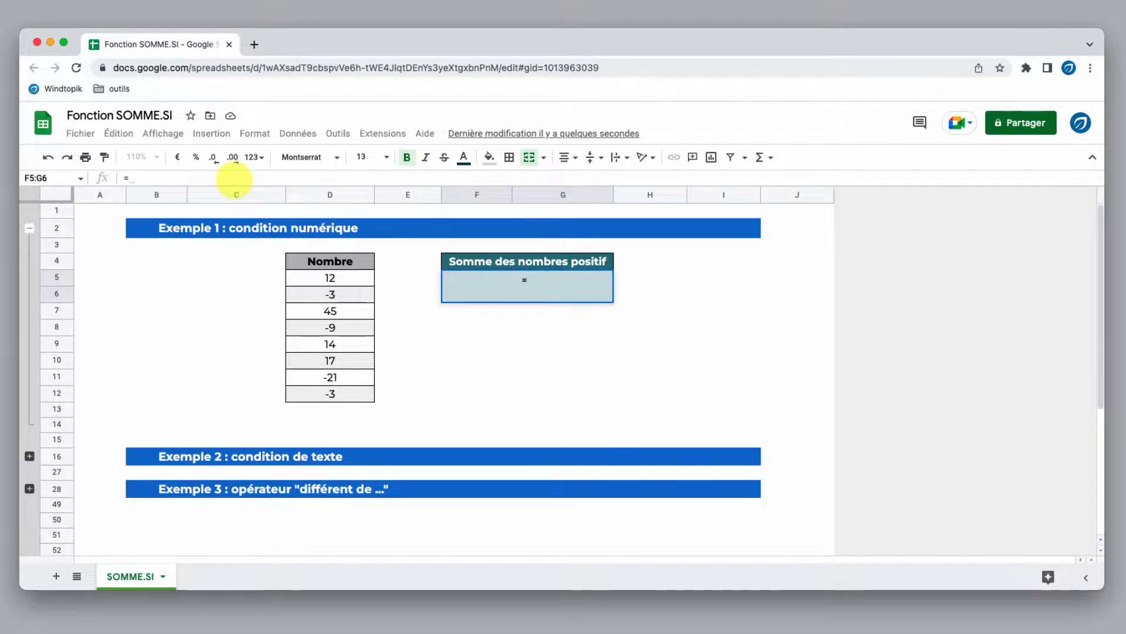
{"action": "type", "text": "somme"}
{"action": "key", "text": "Down"}
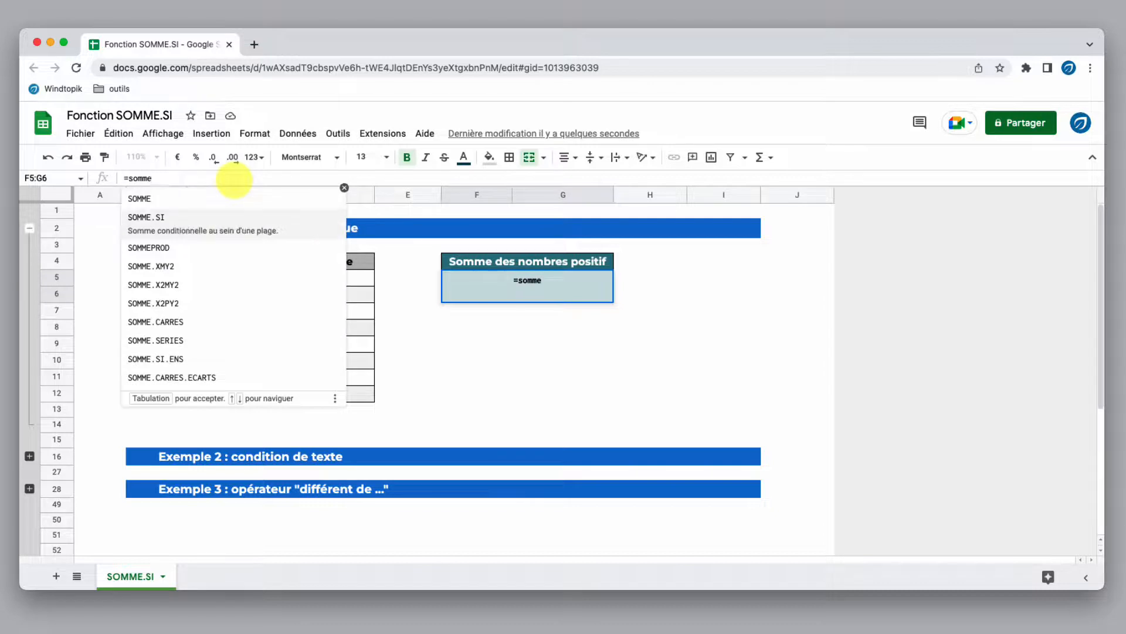
{"action": "key", "text": "Tab"}
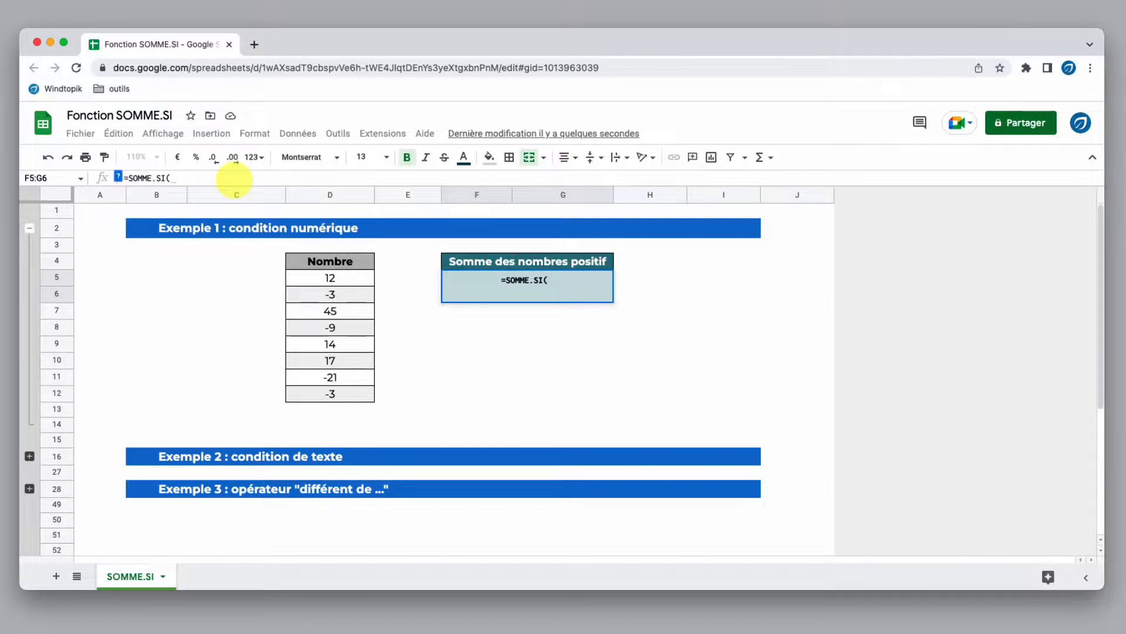
{"action": "left_click_drag", "start_coordinate": [352, 279], "coordinate": [349, 395]}
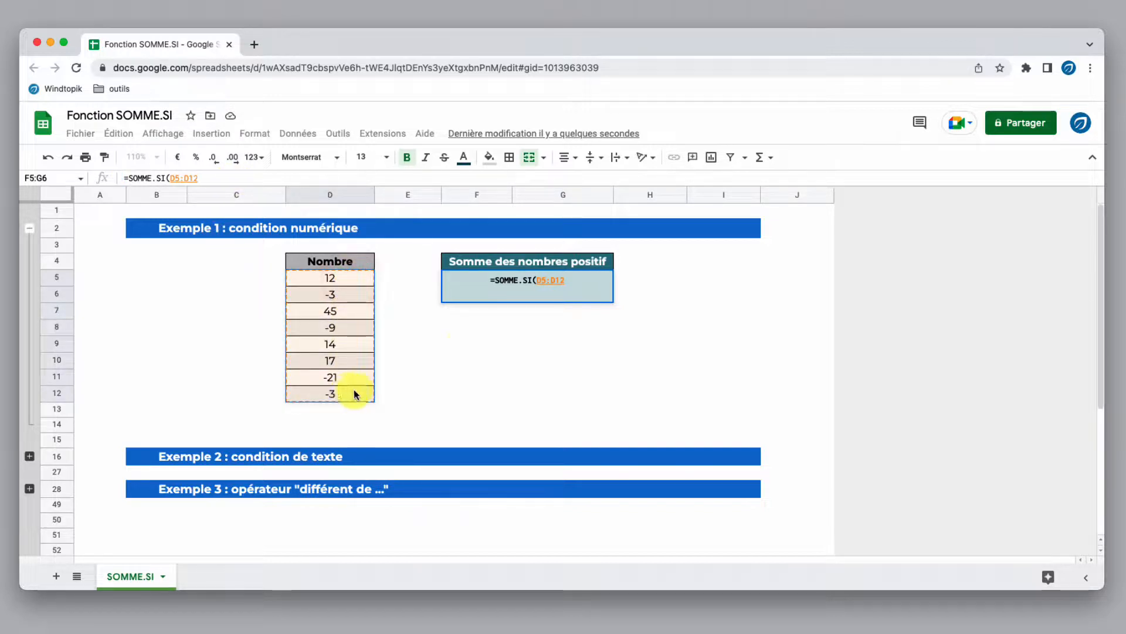
{"action": "type", "text": ";"}
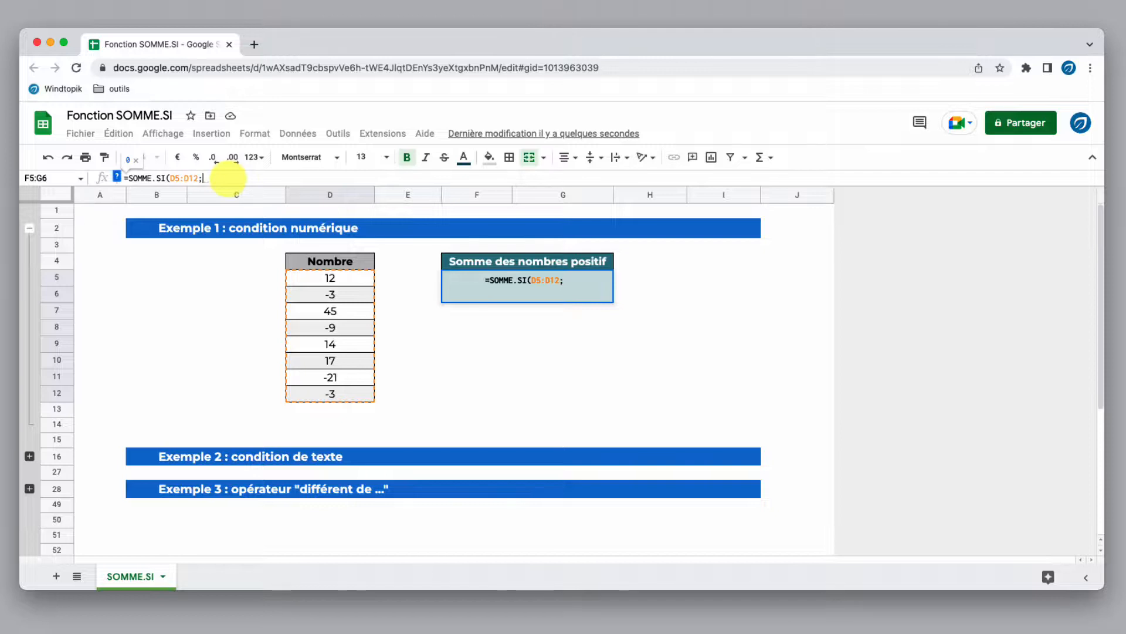
{"action": "type", "text": "\""}
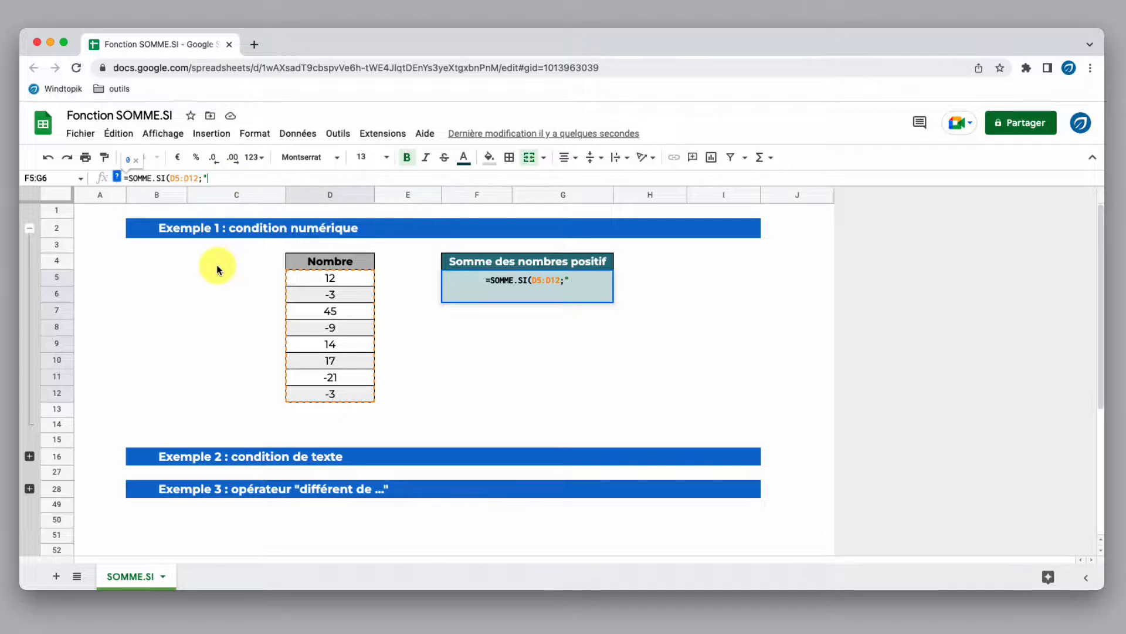
{"action": "type", "text": ">"}
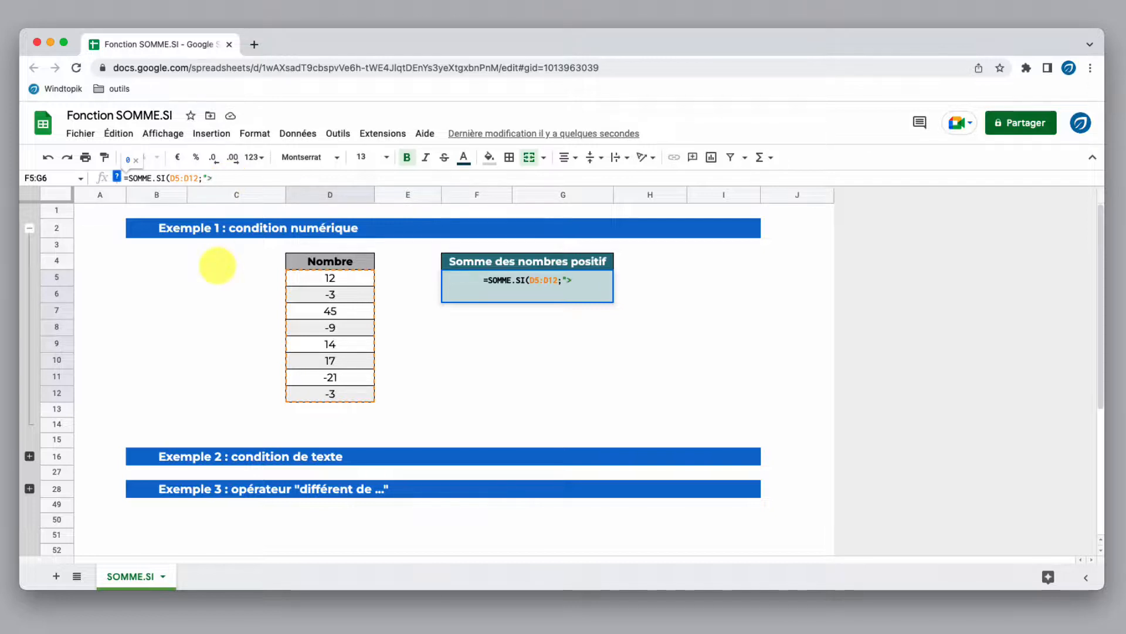
{"action": "type", "text": "=0\""}
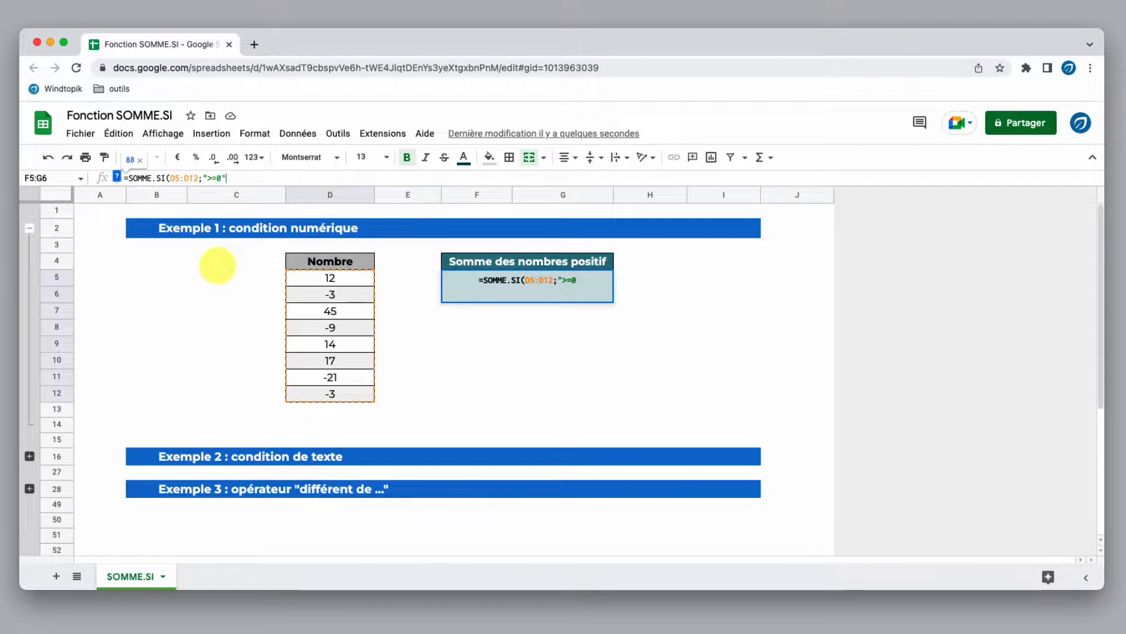
{"action": "type", "text": ")"}
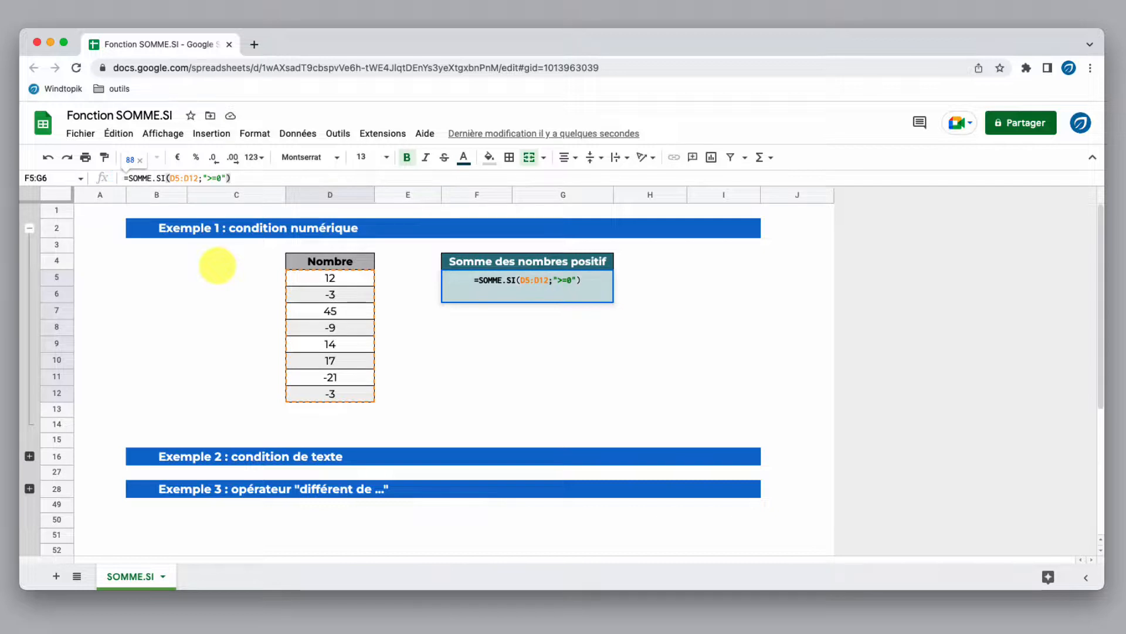
{"action": "key", "text": "Return"}
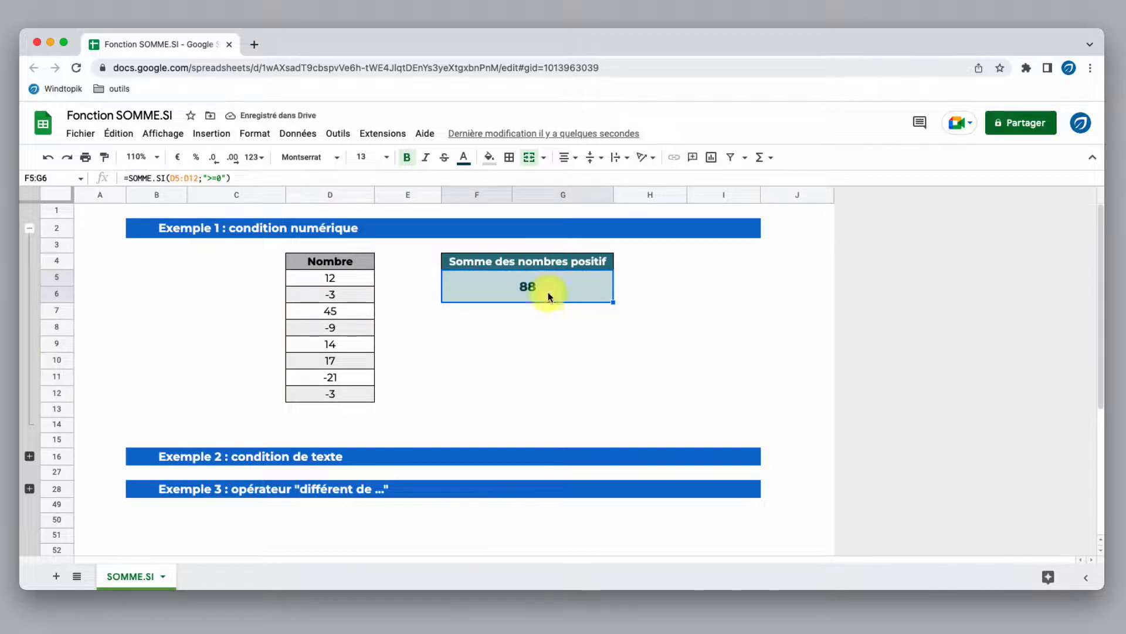
Select only the positive numbers in the Nombre column, D5, D7 and D9:D10, to check their sum
{"action": "left_click", "coordinate": [362, 281]}
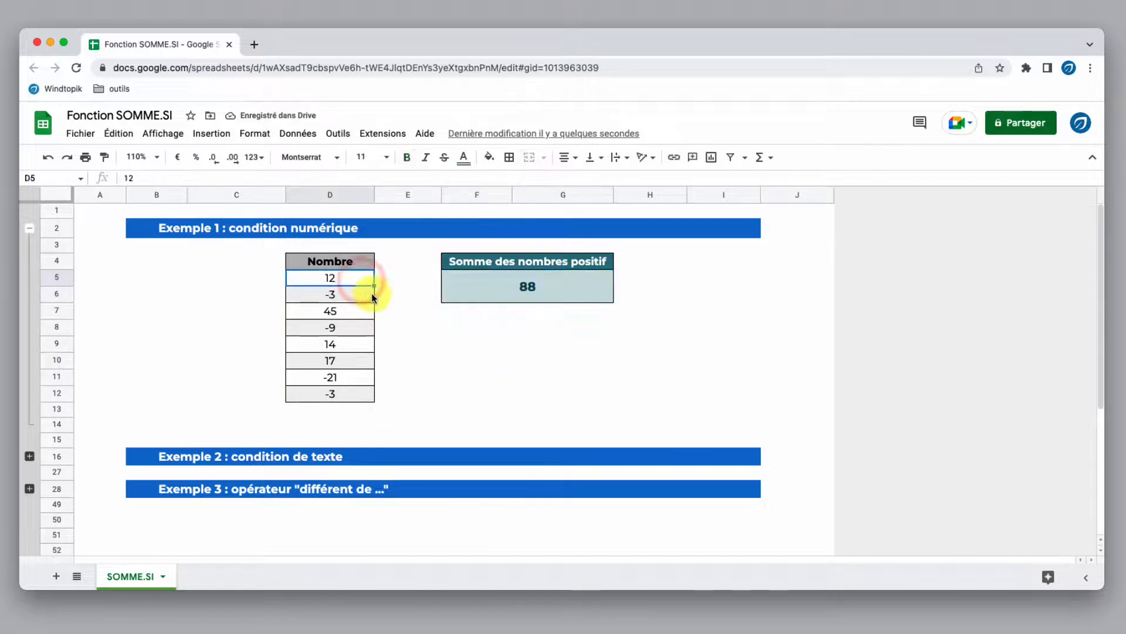
{"action": "left_click", "coordinate": [357, 310], "text": "super"}
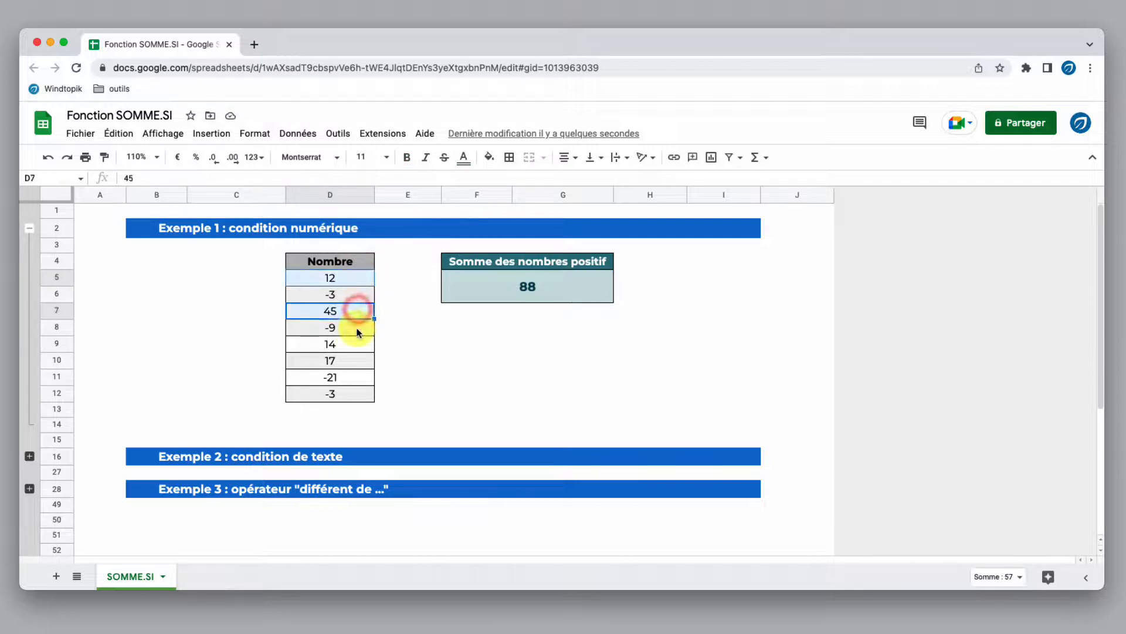
{"action": "left_click_drag", "start_coordinate": [348, 345], "coordinate": [349, 362]}
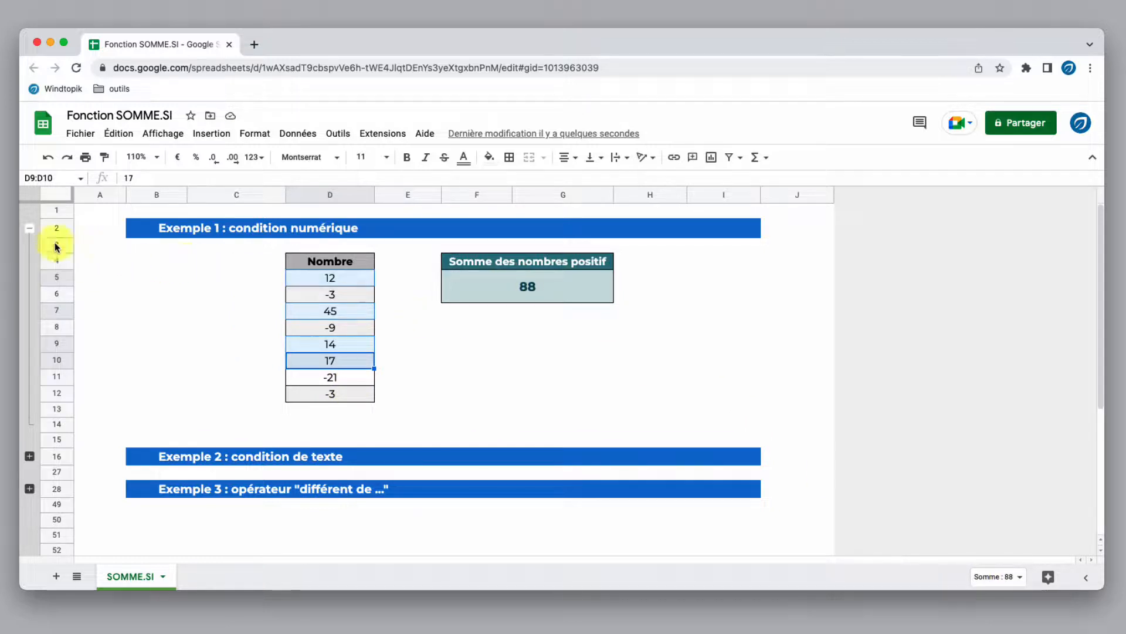
Collapse example 1, expand example 2, and select the three Carnet de note prices to check their sum
{"action": "left_click", "coordinate": [29, 229]}
{"action": "left_click", "coordinate": [29, 262]}
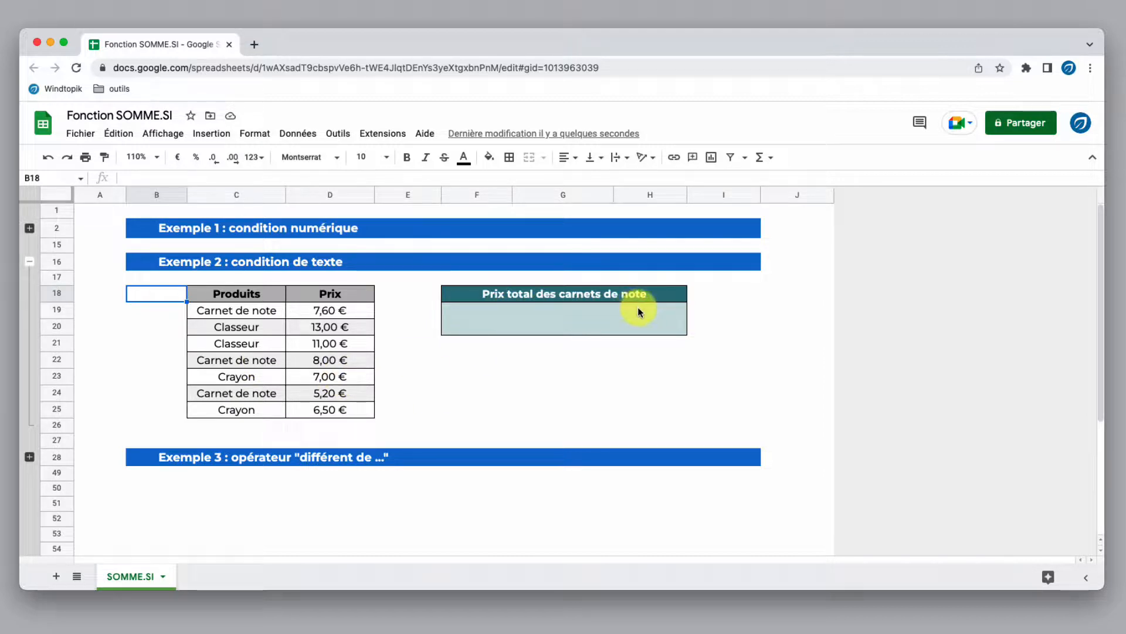
{"action": "left_click", "coordinate": [335, 314]}
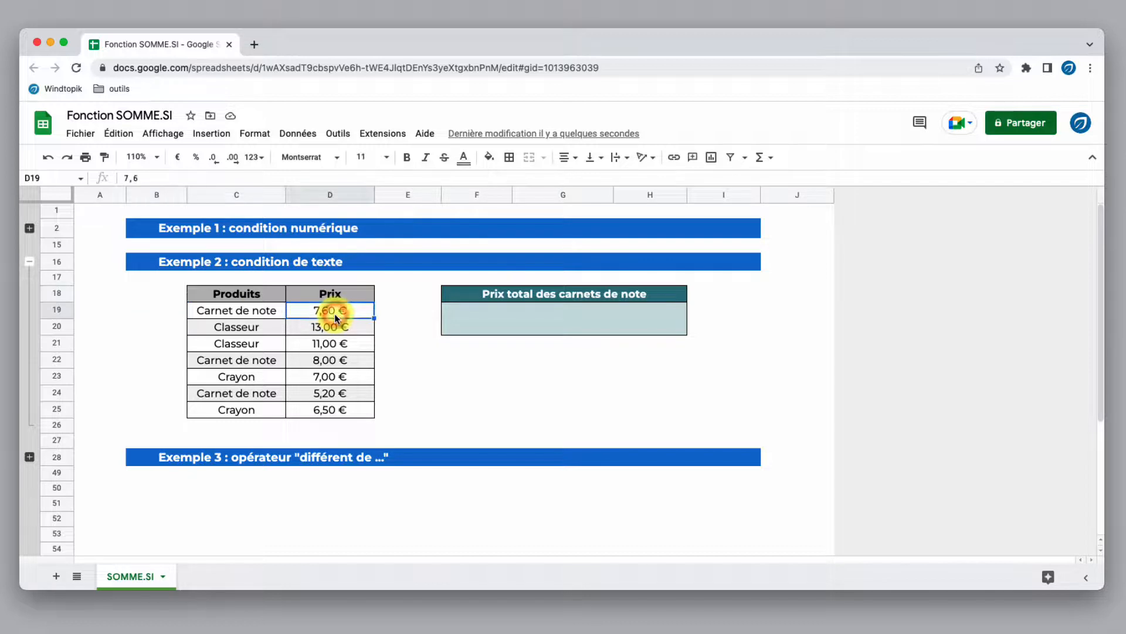
{"action": "left_click", "coordinate": [329, 361], "text": "super"}
{"action": "left_click", "coordinate": [329, 394], "text": "super"}
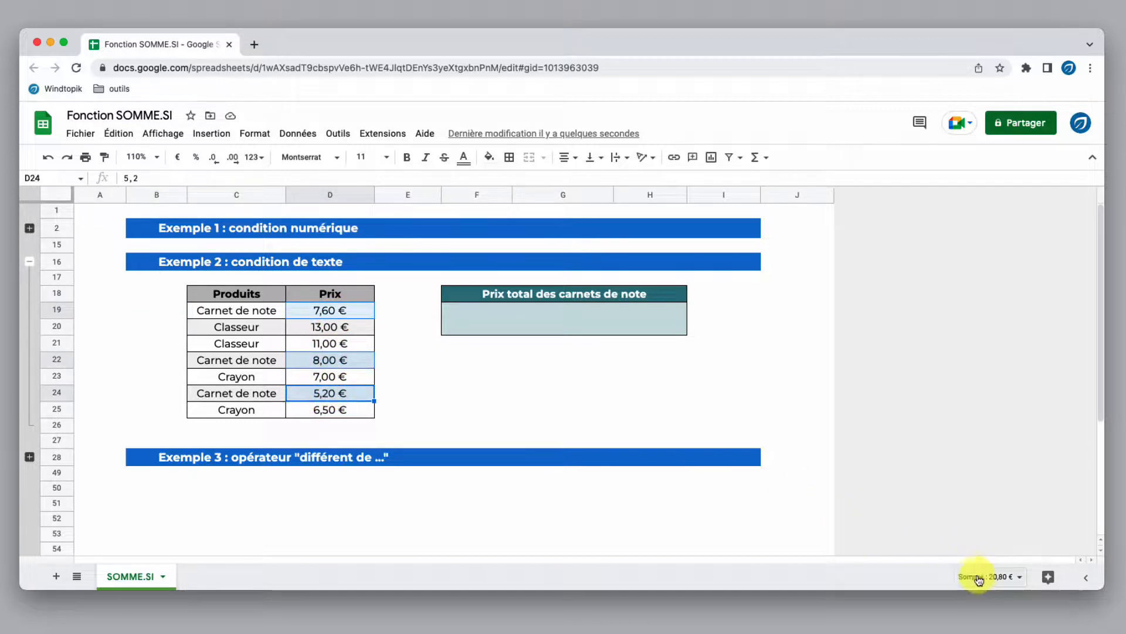
Enter =SOMME.SI(C19:C25;"Carnet de note";D19:D25) in the cell under "Prix total des carnets de note"
{"action": "left_click", "coordinate": [552, 321]}
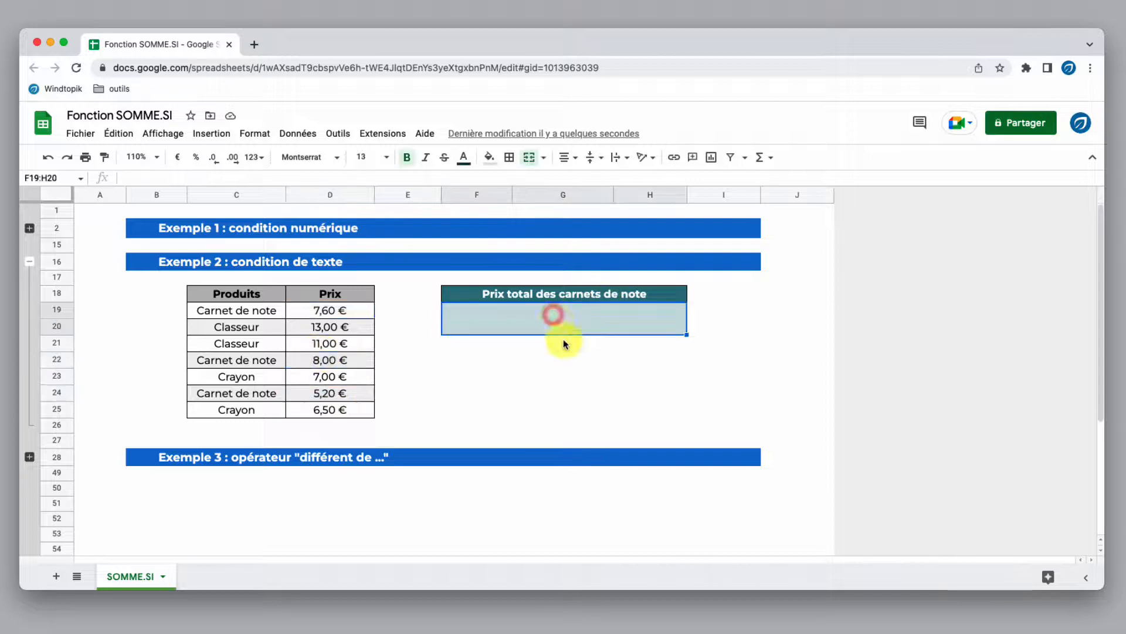
{"action": "left_click", "coordinate": [177, 178]}
{"action": "type", "text": "="}
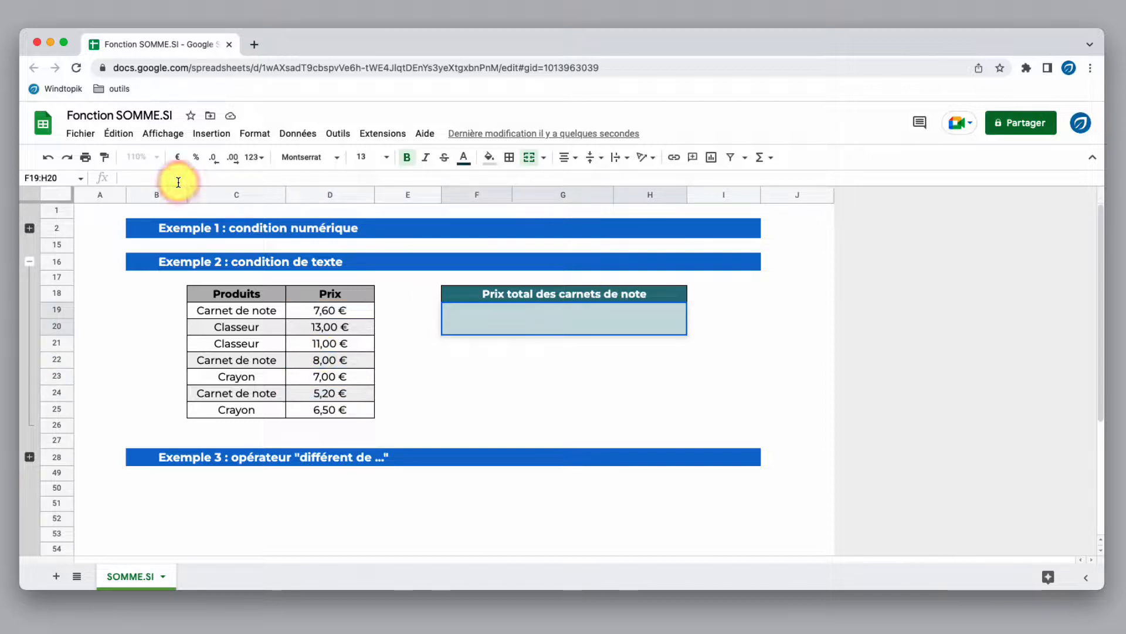
{"action": "type", "text": "somme.si("}
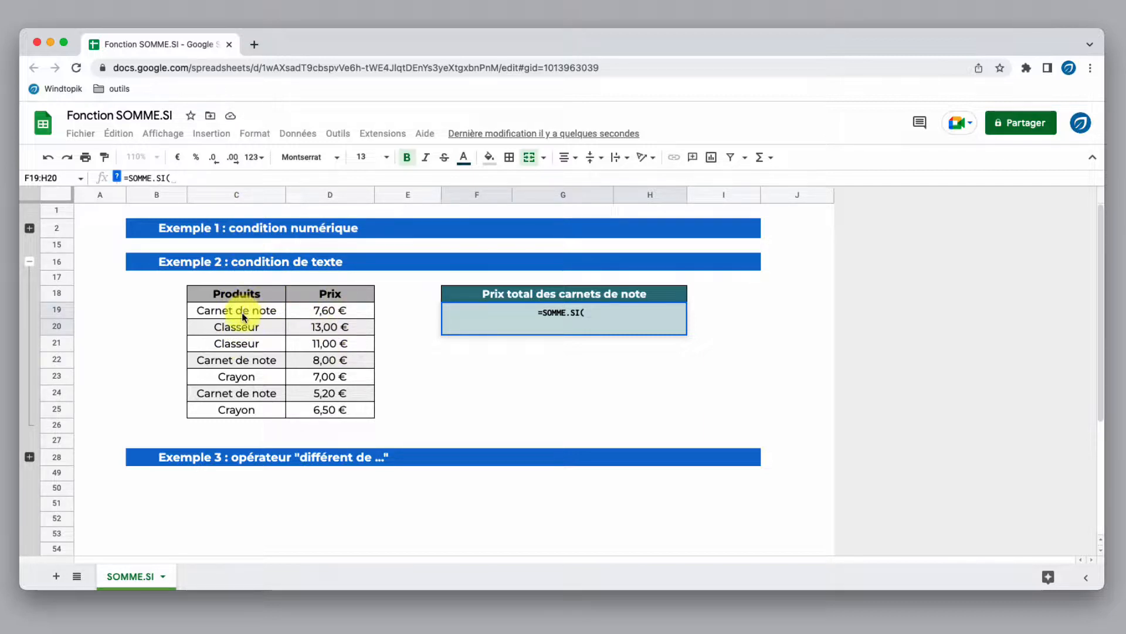
{"action": "left_click_drag", "start_coordinate": [242, 312], "coordinate": [246, 411]}
{"action": "type", "text": ";"}
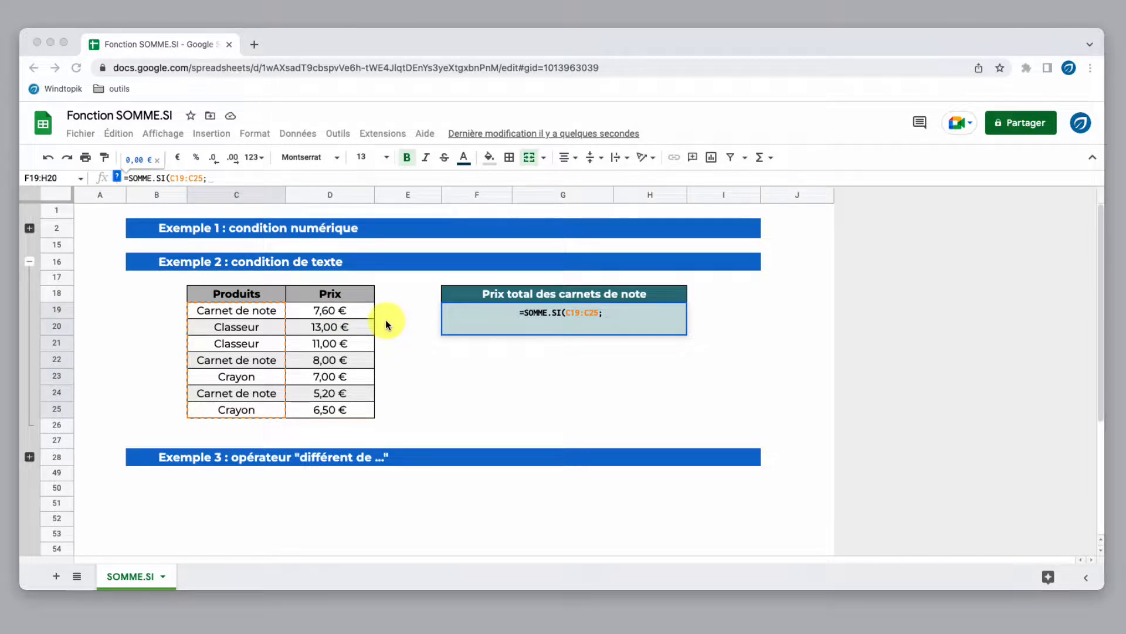
{"action": "left_click", "coordinate": [221, 177]}
{"action": "type", "text": "\"Carnet de note\""}
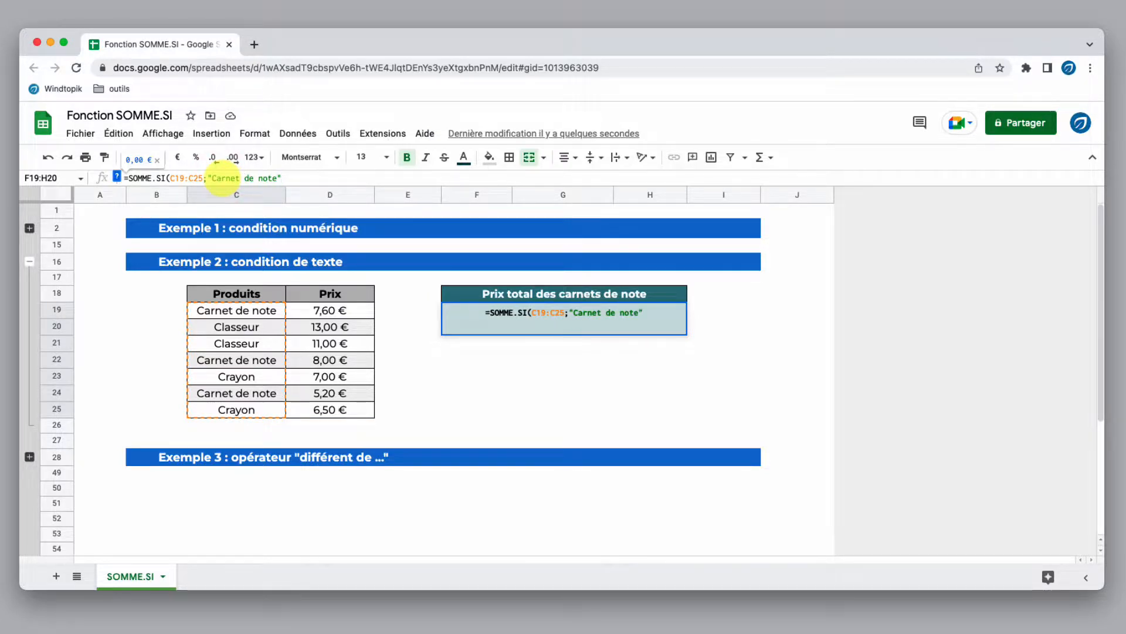
{"action": "type", "text": ";"}
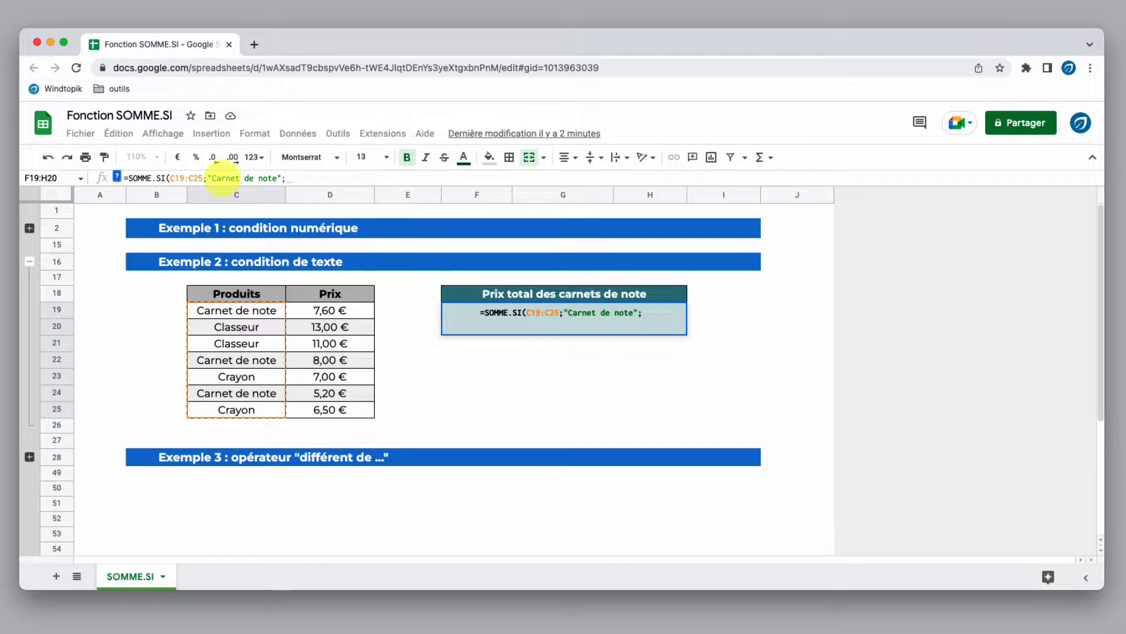
{"action": "left_click_drag", "start_coordinate": [326, 310], "coordinate": [335, 388]}
{"action": "type", "text": ")"}
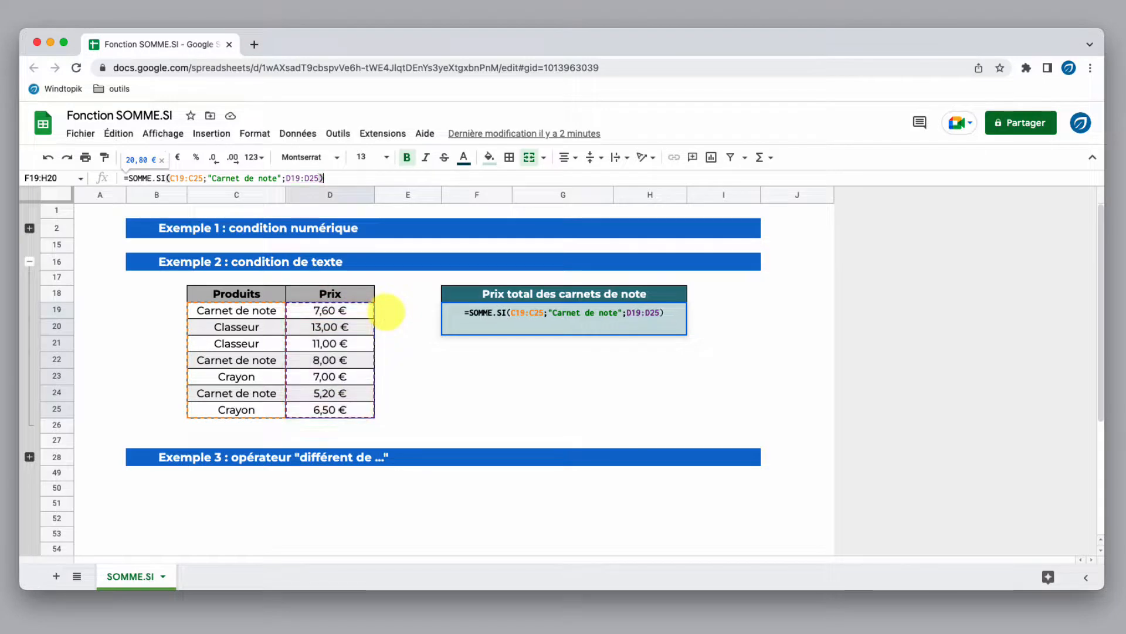
{"action": "key", "text": "Return"}
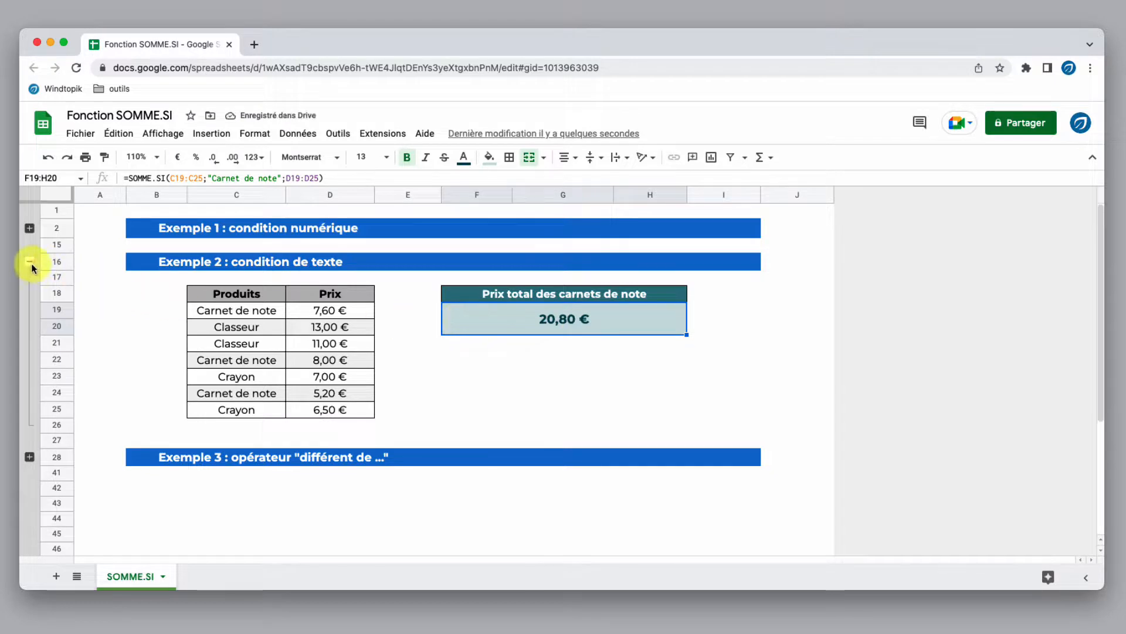
Collapse the rows of example 2 and expand the rows of example 3
{"action": "left_click", "coordinate": [29, 261]}
{"action": "left_click", "coordinate": [30, 294]}
{"action": "left_click", "coordinate": [297, 324]}
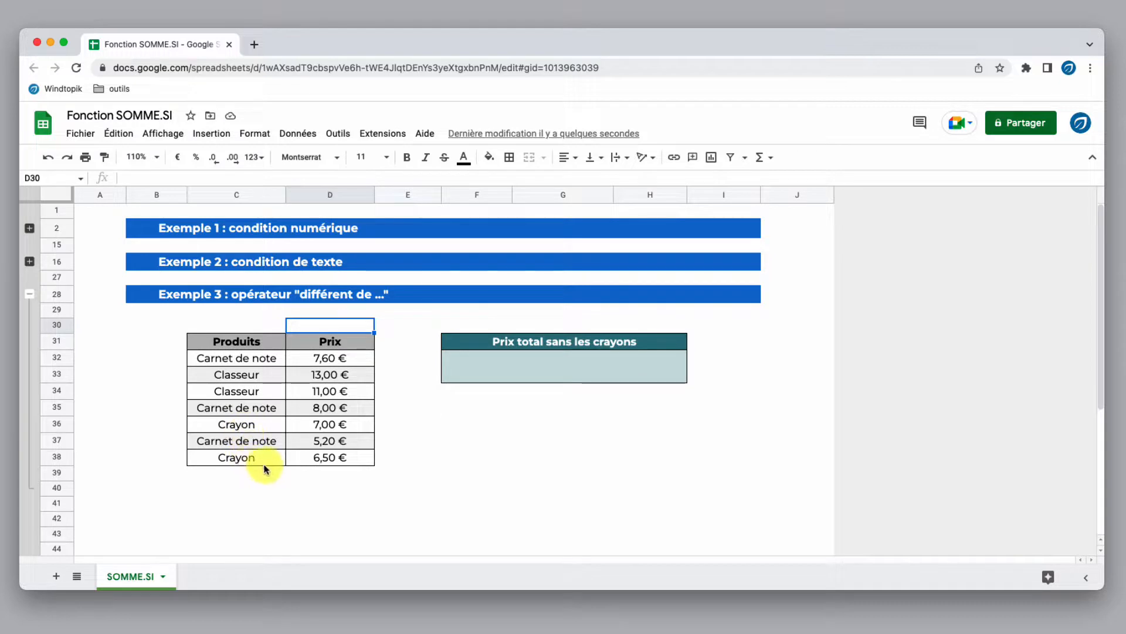
Enter =SOMME.SI(C32:C38;"<>Crayon";D32:D38) in the cell under "Prix total sans les crayons"
{"action": "left_click", "coordinate": [502, 372]}
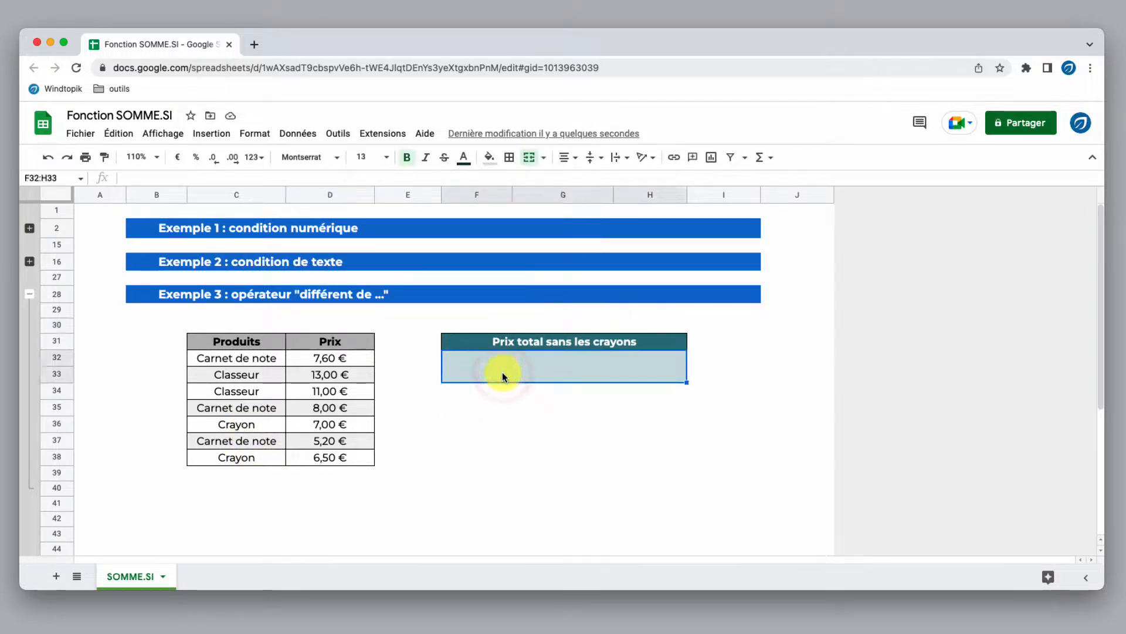
{"action": "double_click", "coordinate": [502, 372]}
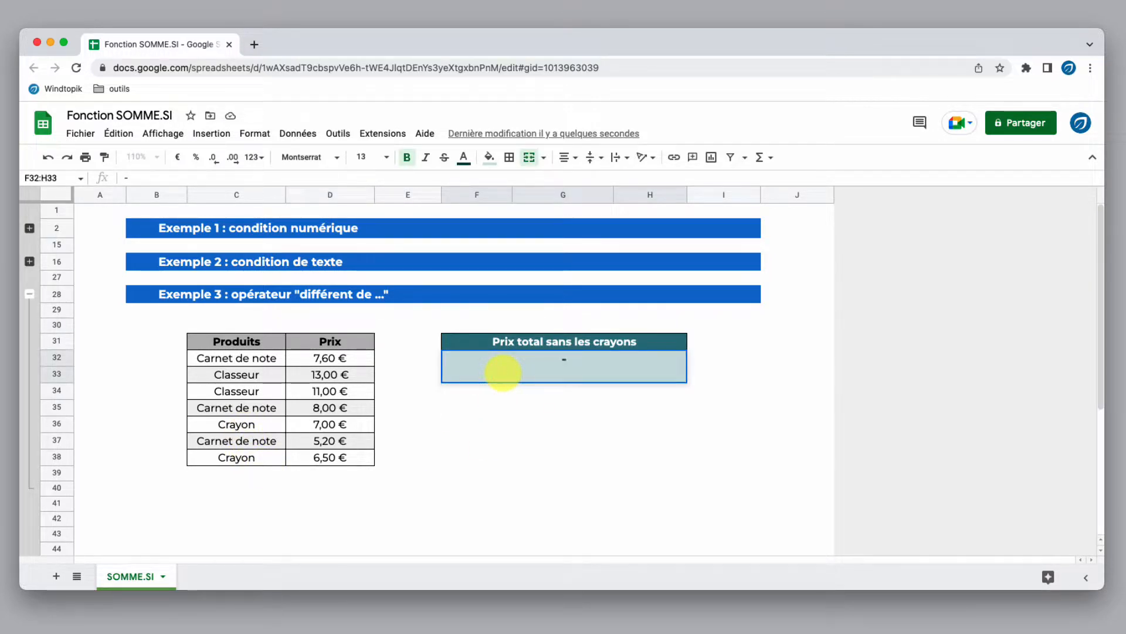
{"action": "type", "text": "=SOMME"}
{"action": "left_click", "coordinate": [535, 421]}
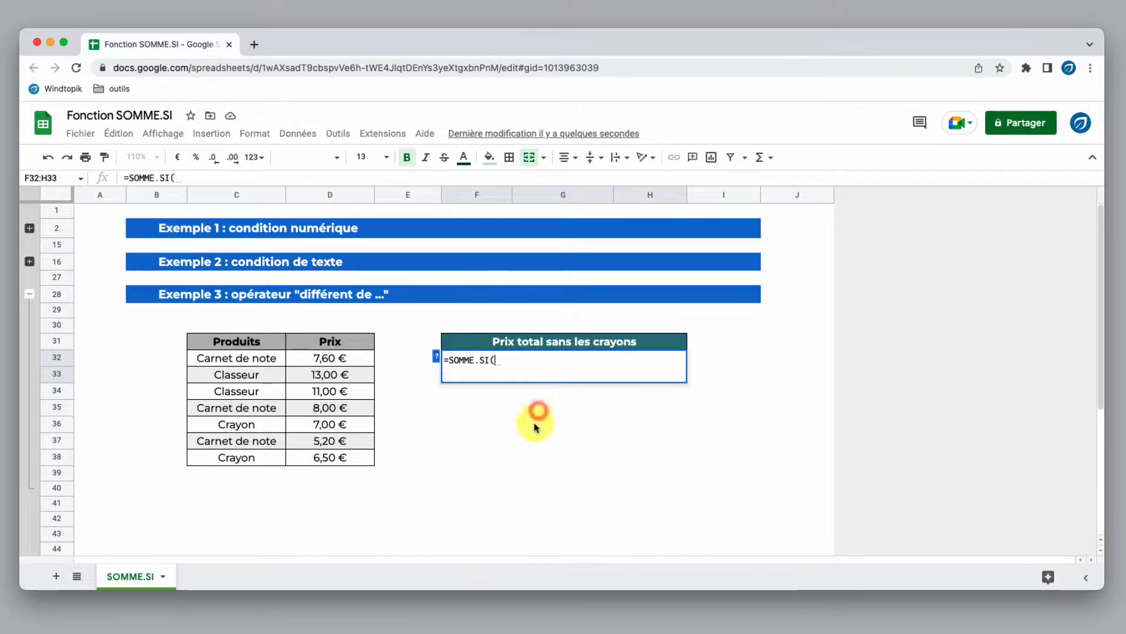
{"action": "left_click_drag", "start_coordinate": [266, 364], "coordinate": [252, 459]}
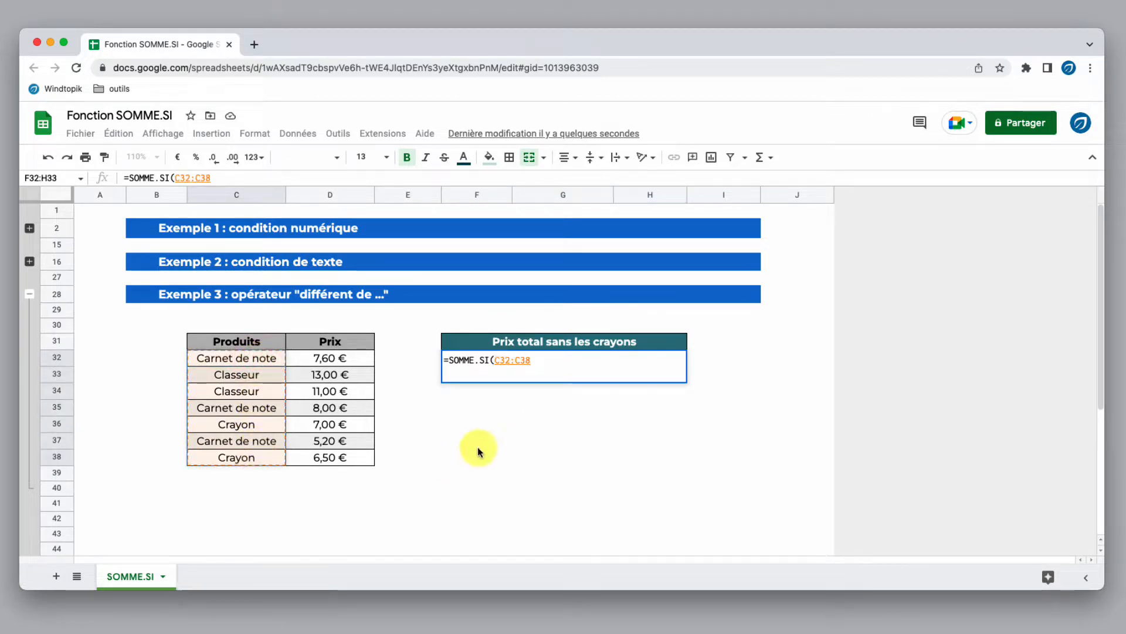
{"action": "type", "text": ";"}
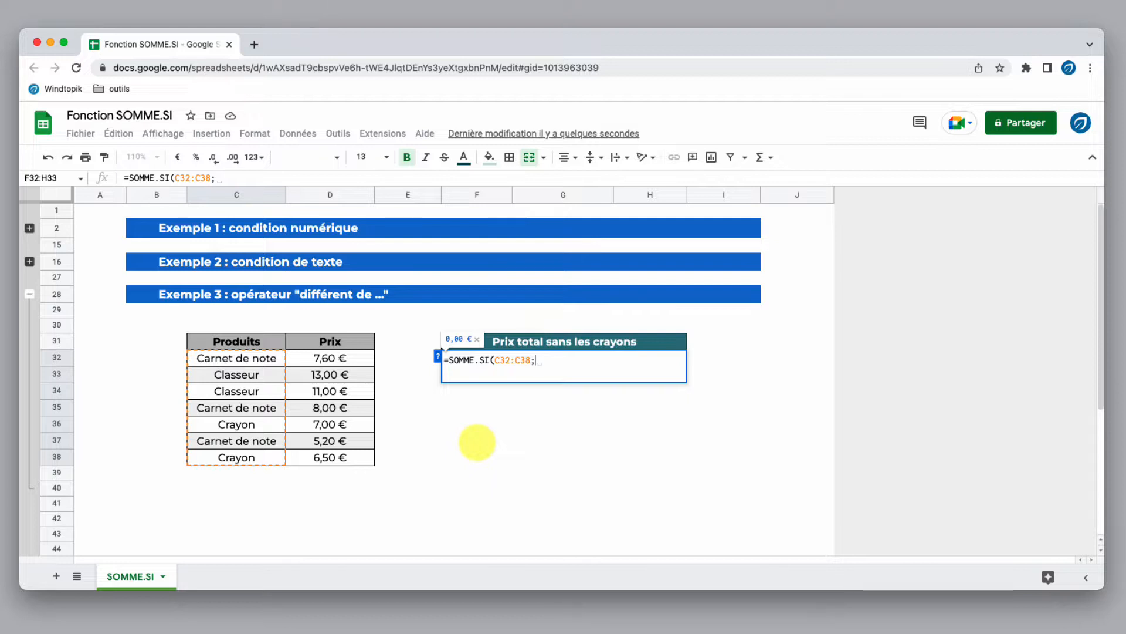
{"action": "type", "text": "\"<"}
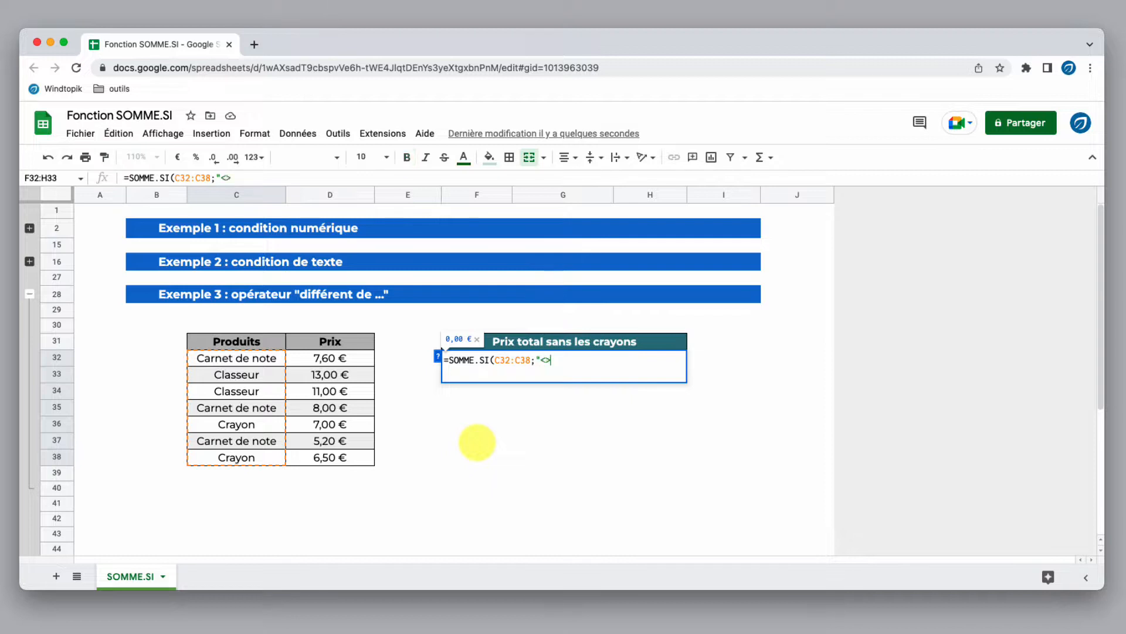
{"action": "type", "text": ">Crayon\";"}
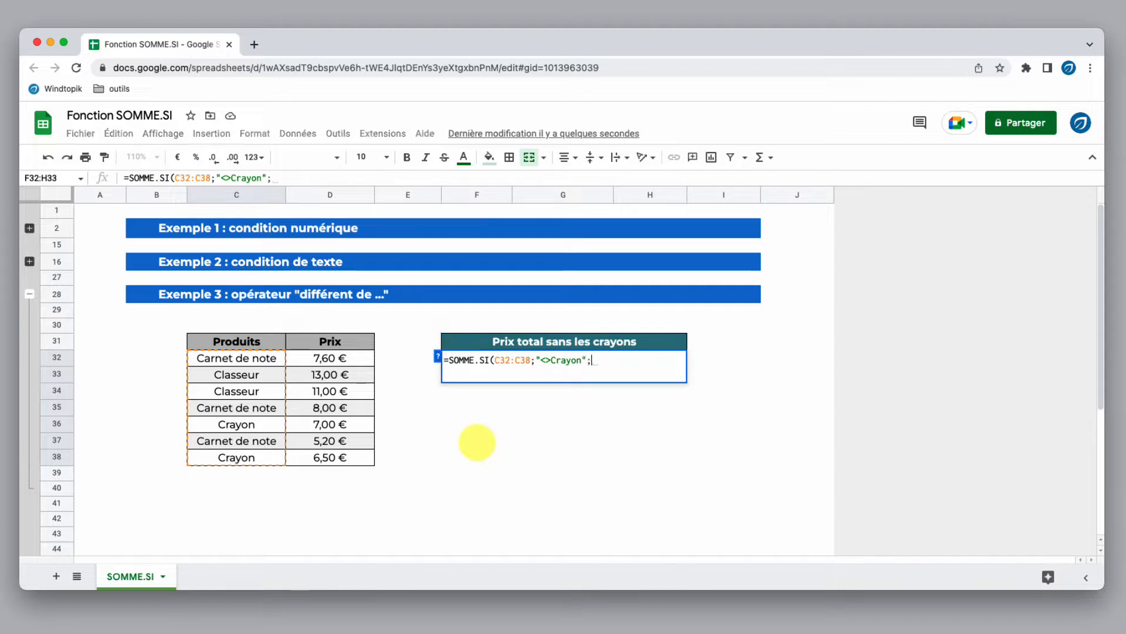
{"action": "left_click_drag", "start_coordinate": [350, 359], "coordinate": [353, 460]}
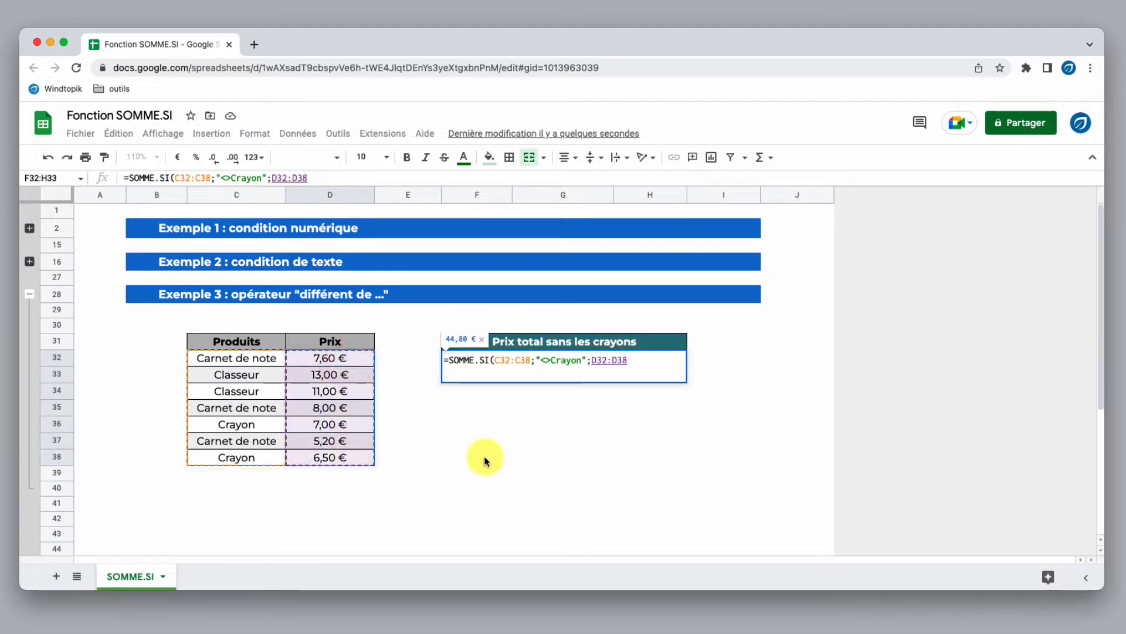
{"action": "type", "text": ")"}
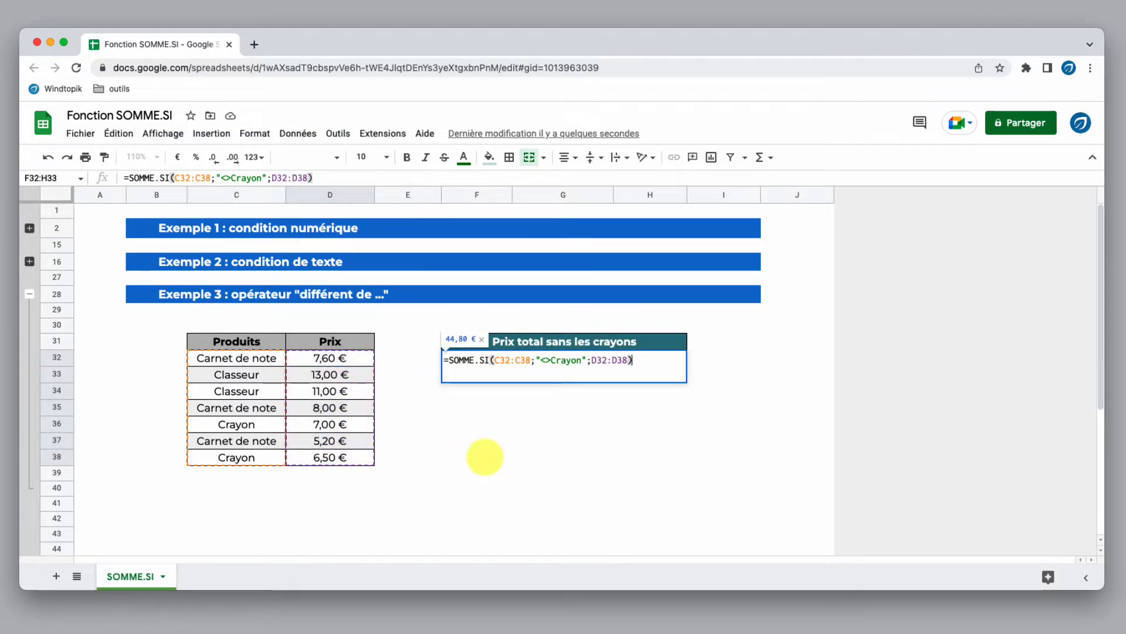
{"action": "key", "text": "Return"}
{"action": "left_click", "coordinate": [630, 368]}
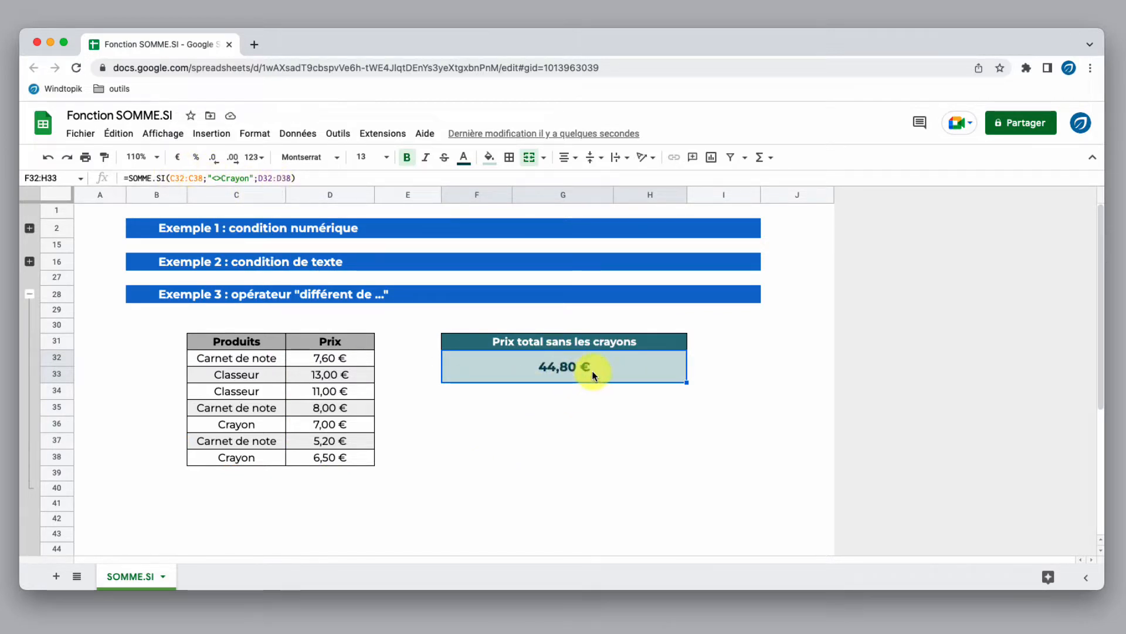
Select the prices in D32:D38 except the two Crayon rows to check their sum against the formula cell
{"action": "left_click_drag", "start_coordinate": [333, 360], "coordinate": [330, 455]}
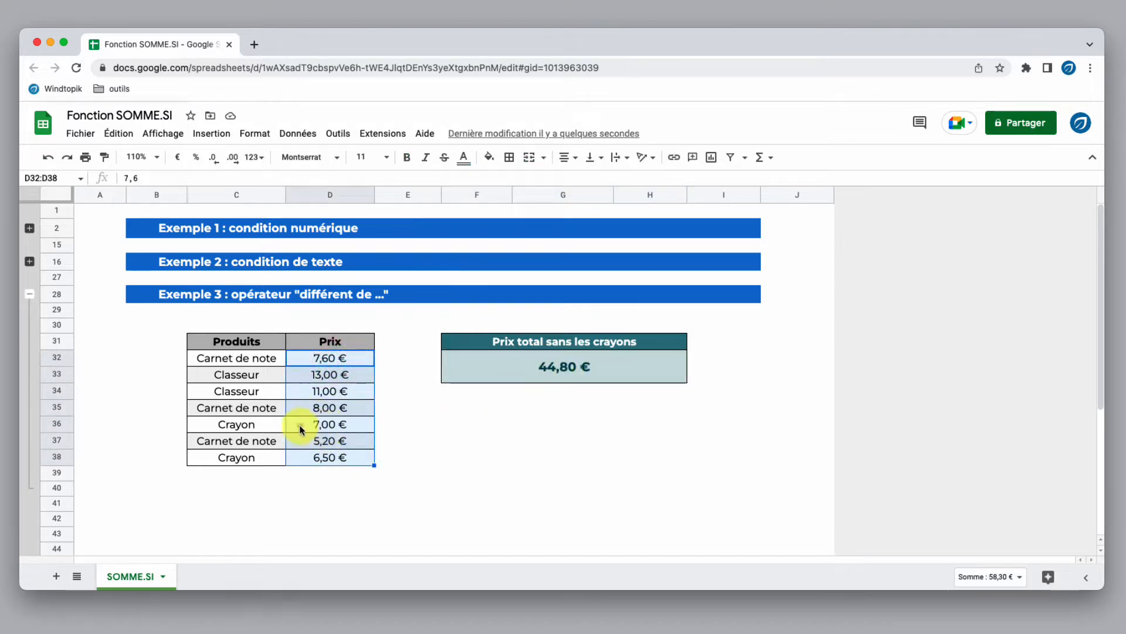
{"action": "left_click", "coordinate": [300, 424], "text": "super"}
{"action": "left_click", "coordinate": [310, 460], "text": "super"}
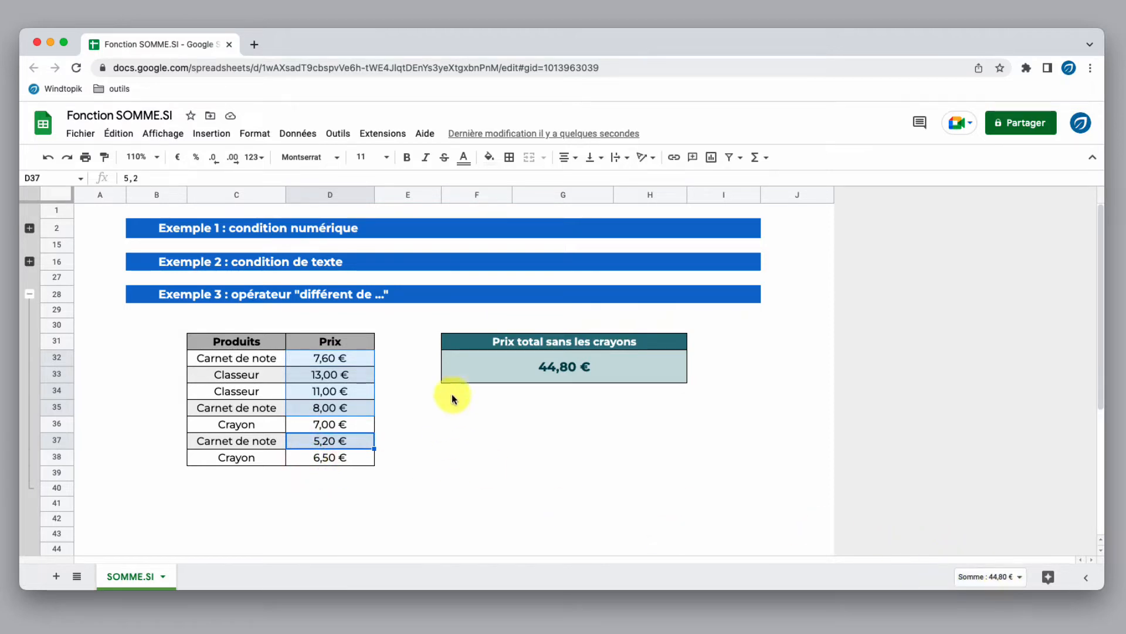
{"action": "left_click", "coordinate": [504, 369]}
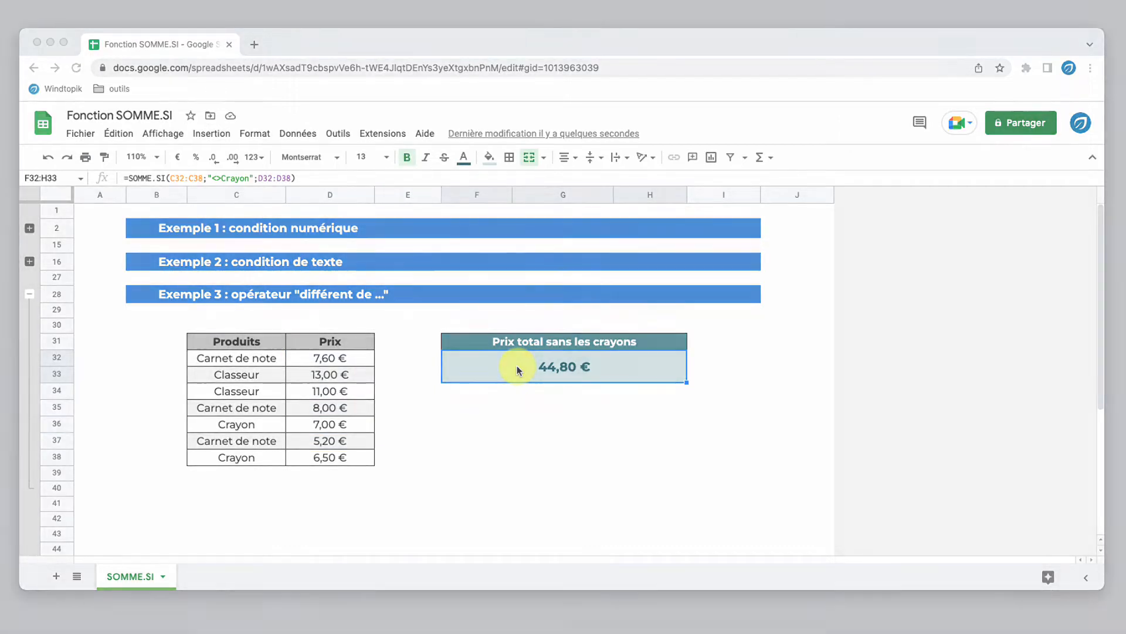